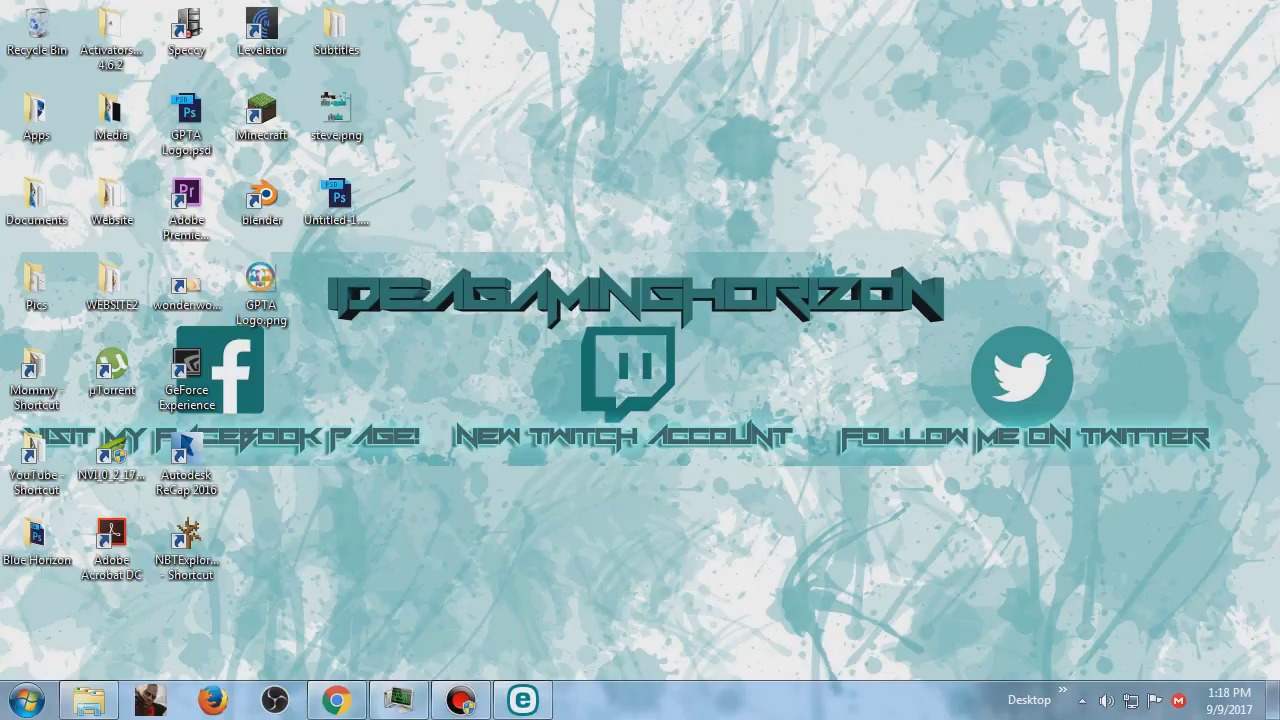
# Run CSGOLoader.exe from the CS GO folder, dismiss the fatal error and close the stopped csgo.exe program
pyautogui.click(89, 700)
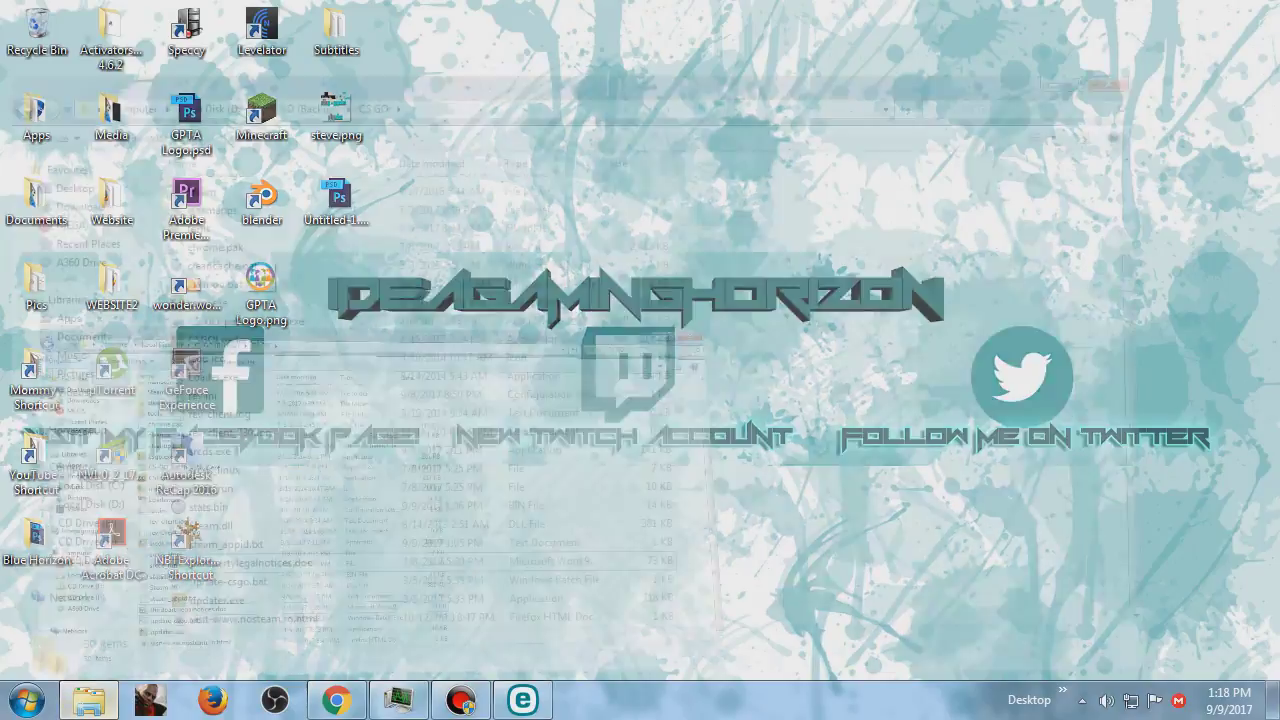
pyautogui.click(242, 301)
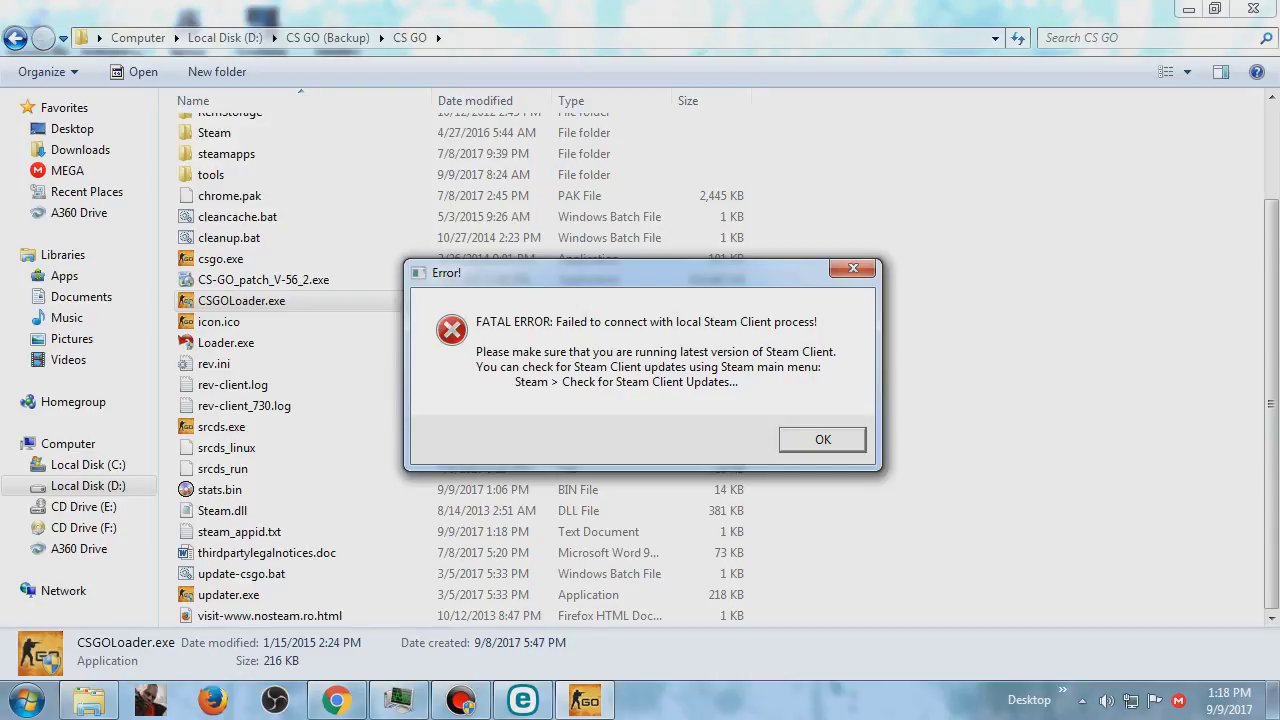
pyautogui.press('Return')
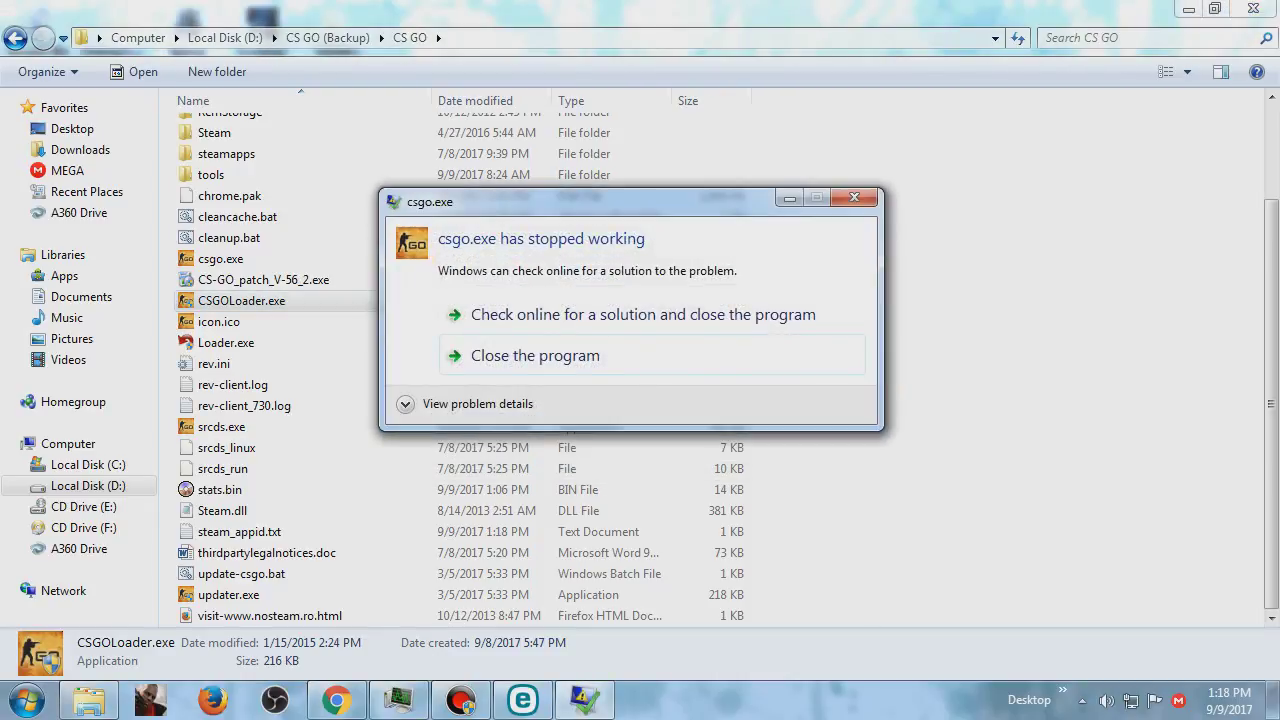
pyautogui.click(536, 359)
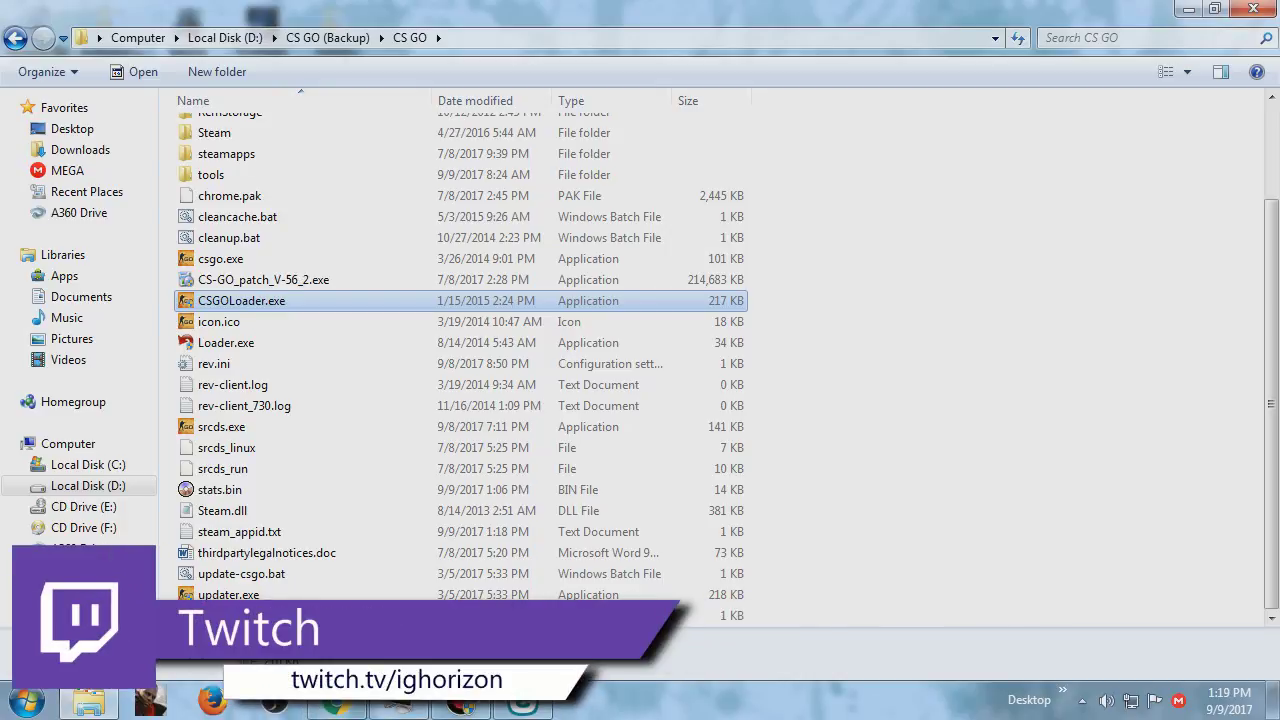
# View the MediaFire page for Csgo Steam Problem.rar in Chrome, and locate the downloaded archive in D:\Downloads\Compressed in Windows Explorer
pyautogui.click(340, 706)
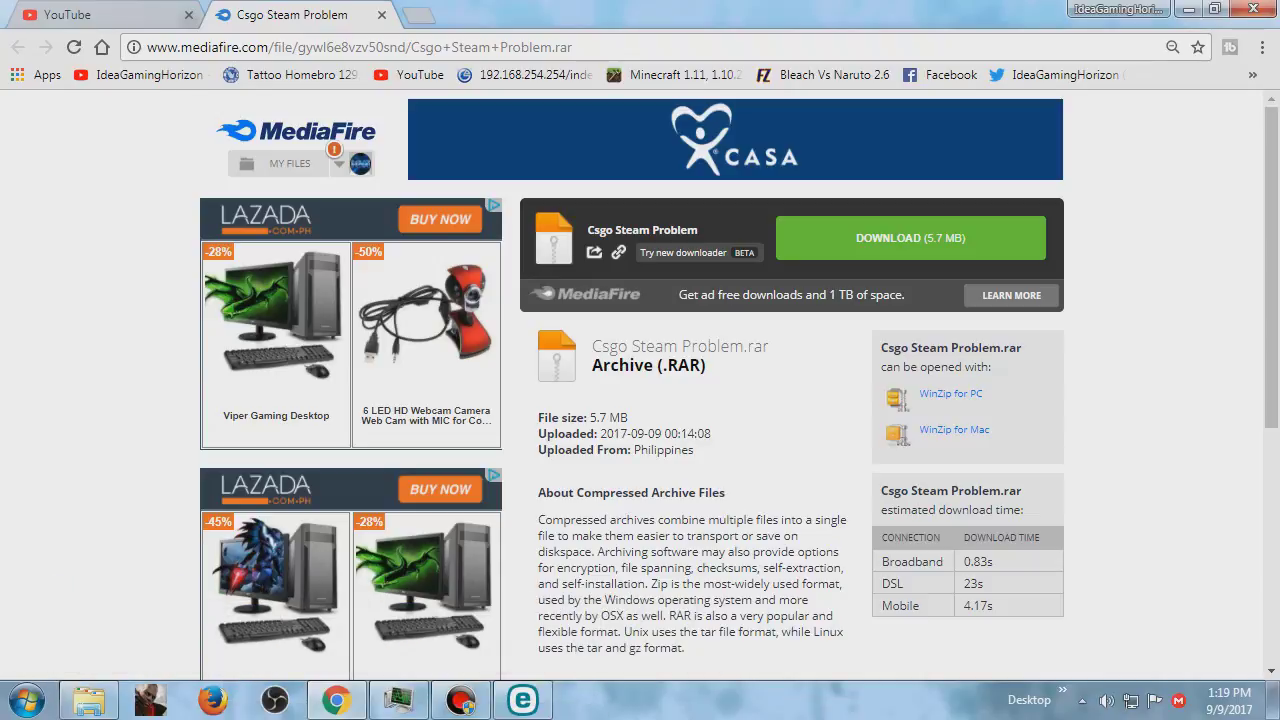
pyautogui.click(89, 701)
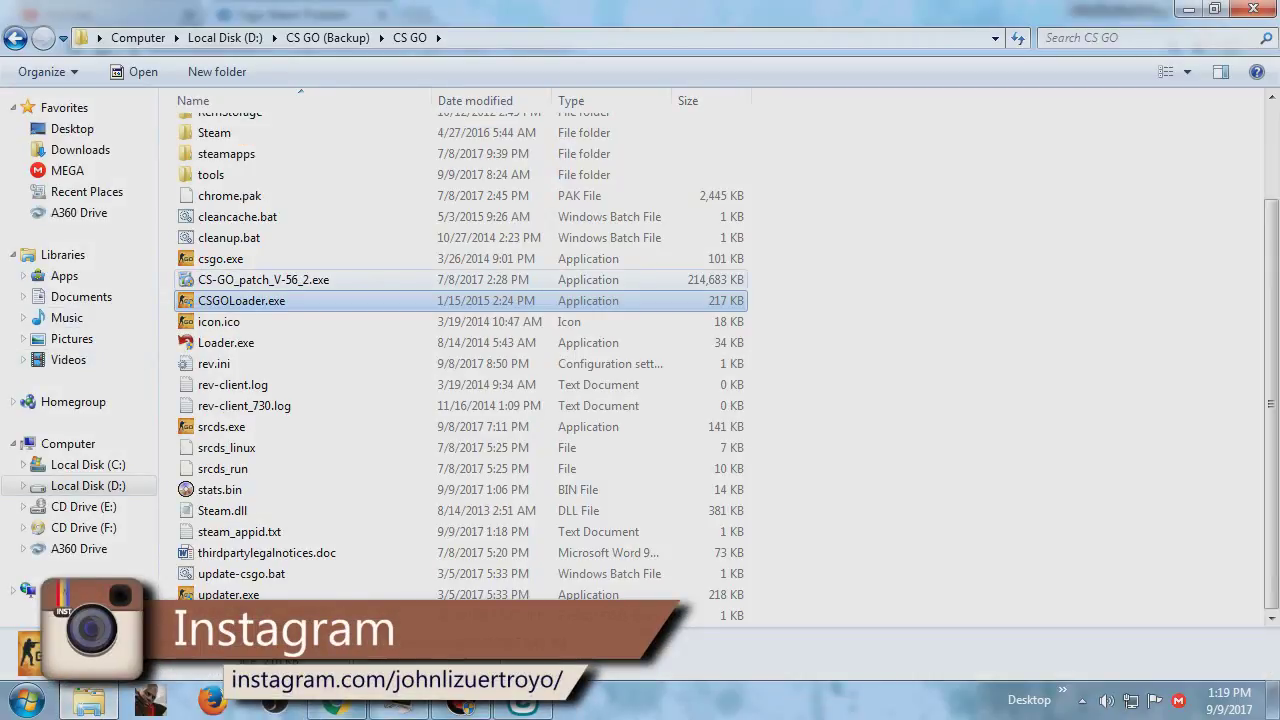
pyautogui.press('BackSpace')
pyautogui.press('BackSpace')
pyautogui.doubleClick(240, 256)
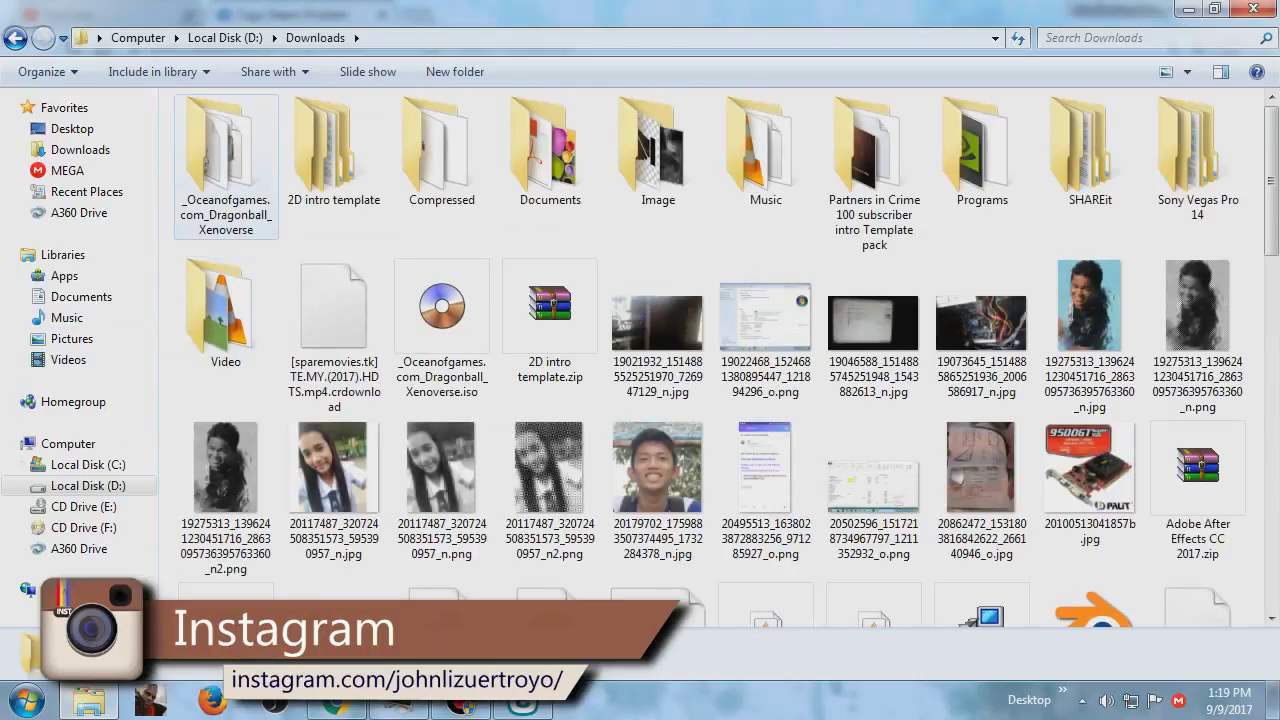
pyautogui.doubleClick(443, 160)
pyautogui.scroll(-7, 460, 400)
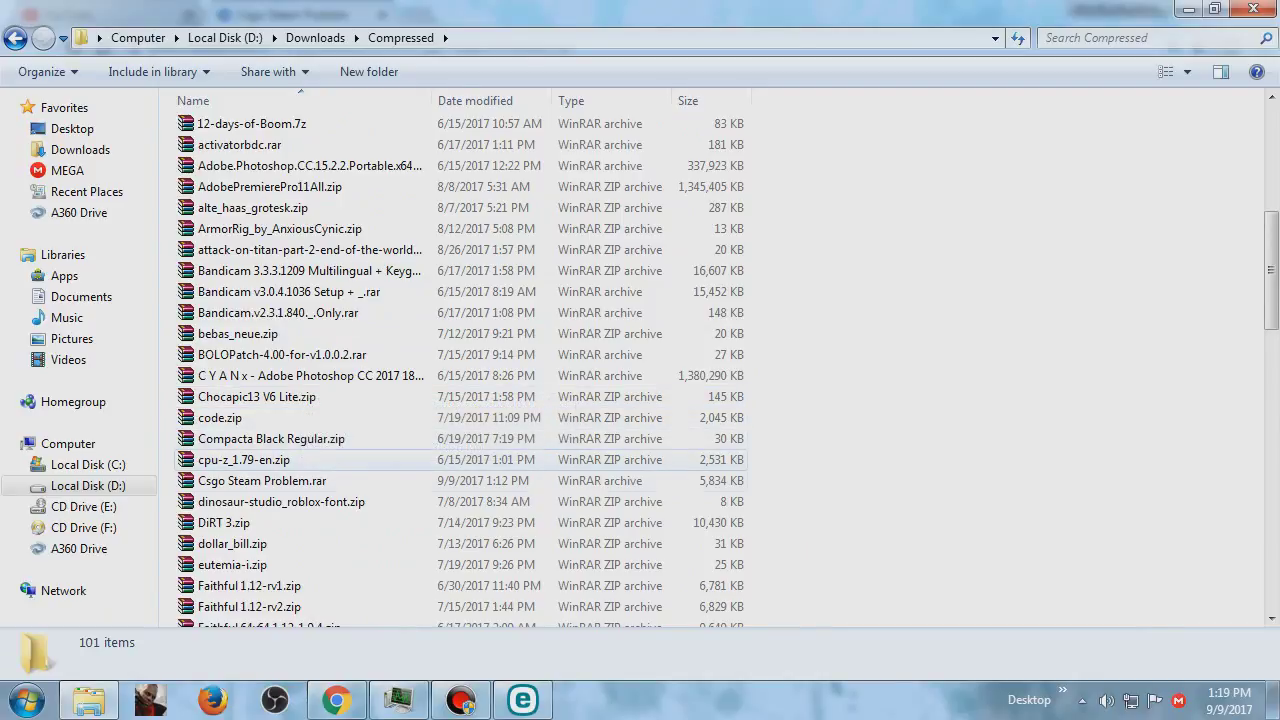
pyautogui.click(300, 481)
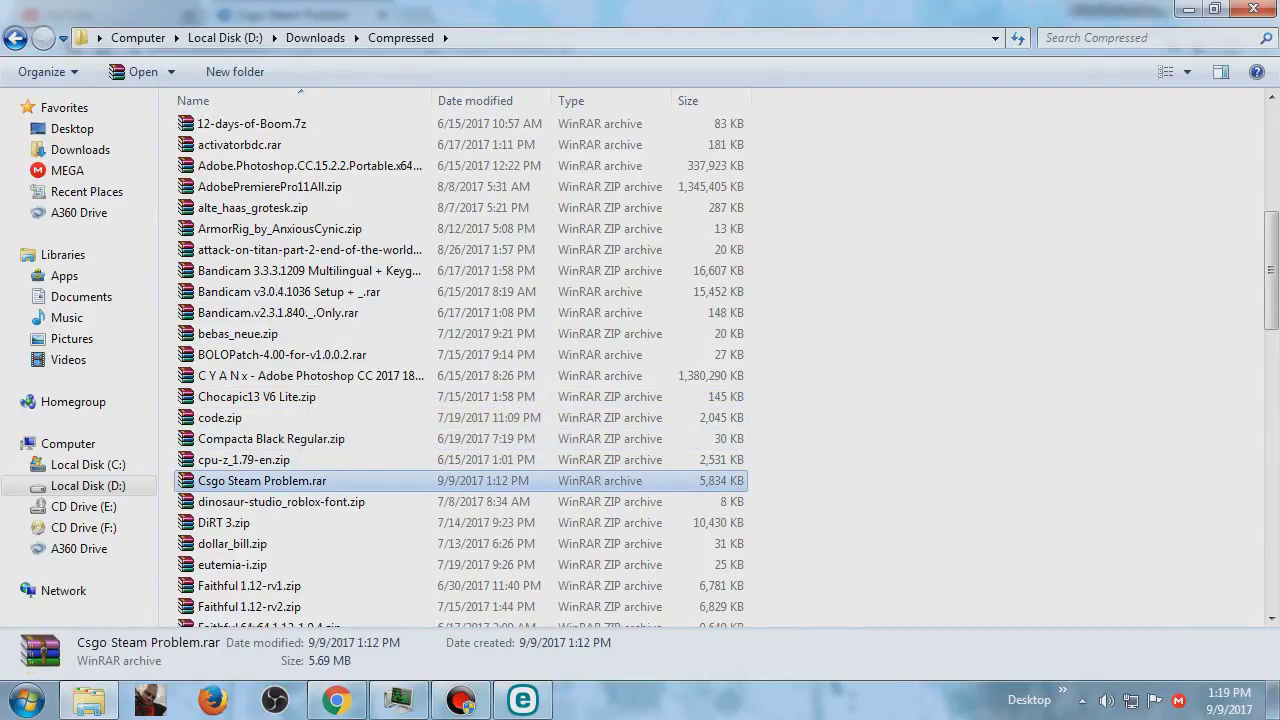
pyautogui.rightClick(483, 481)
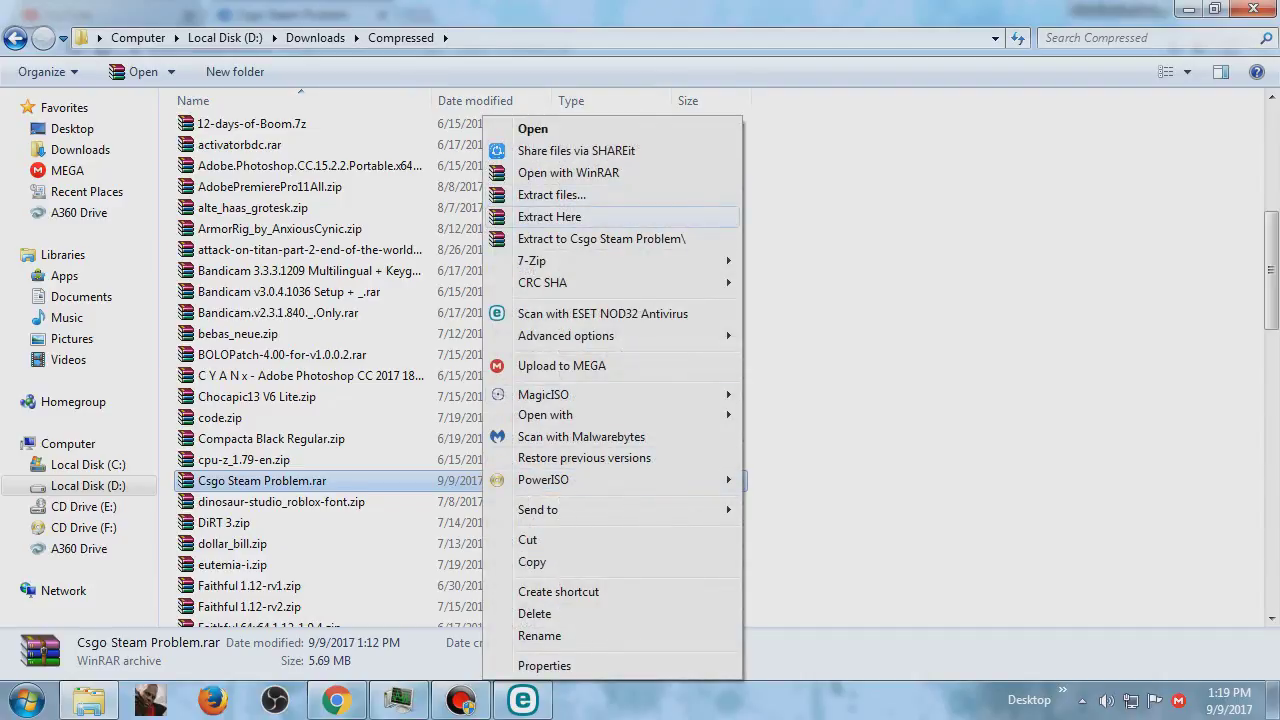
pyautogui.click(860, 240)
# Open the extracted Csgo Steam Problem folder and copy its steamclient.dll file
pyautogui.scroll(5, 860, 240)
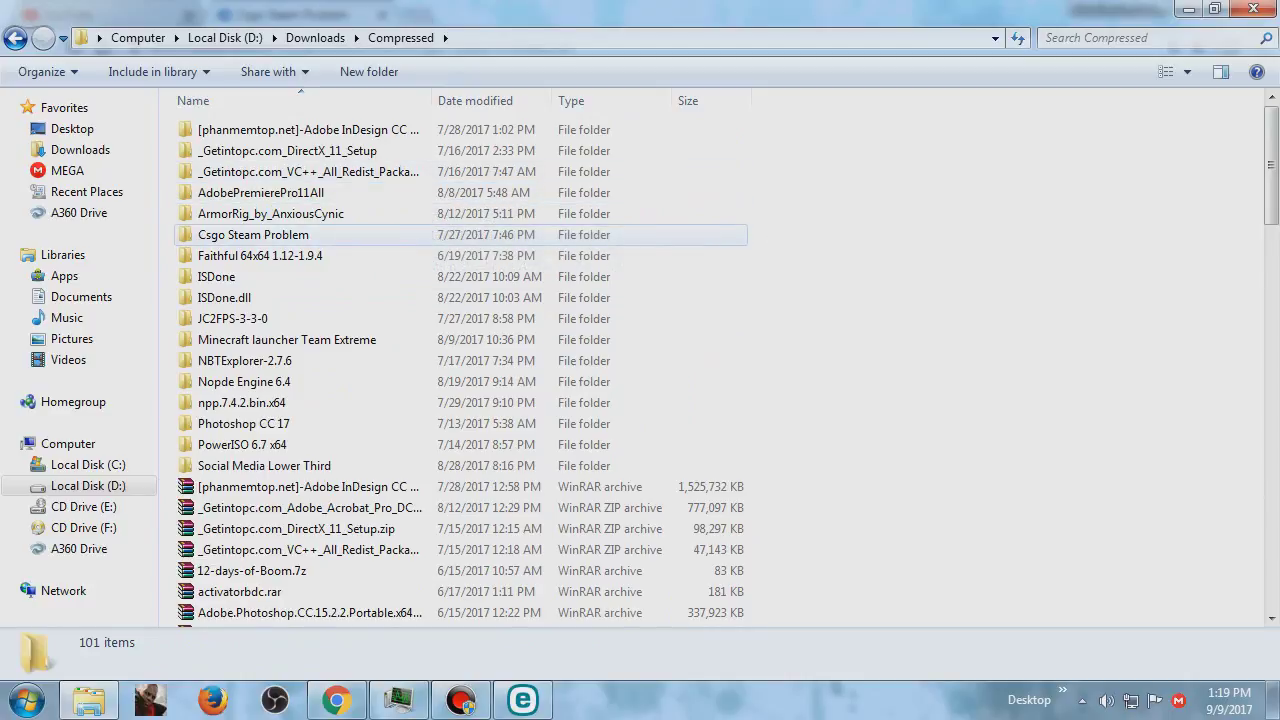
pyautogui.doubleClick(300, 235)
pyautogui.click(300, 130)
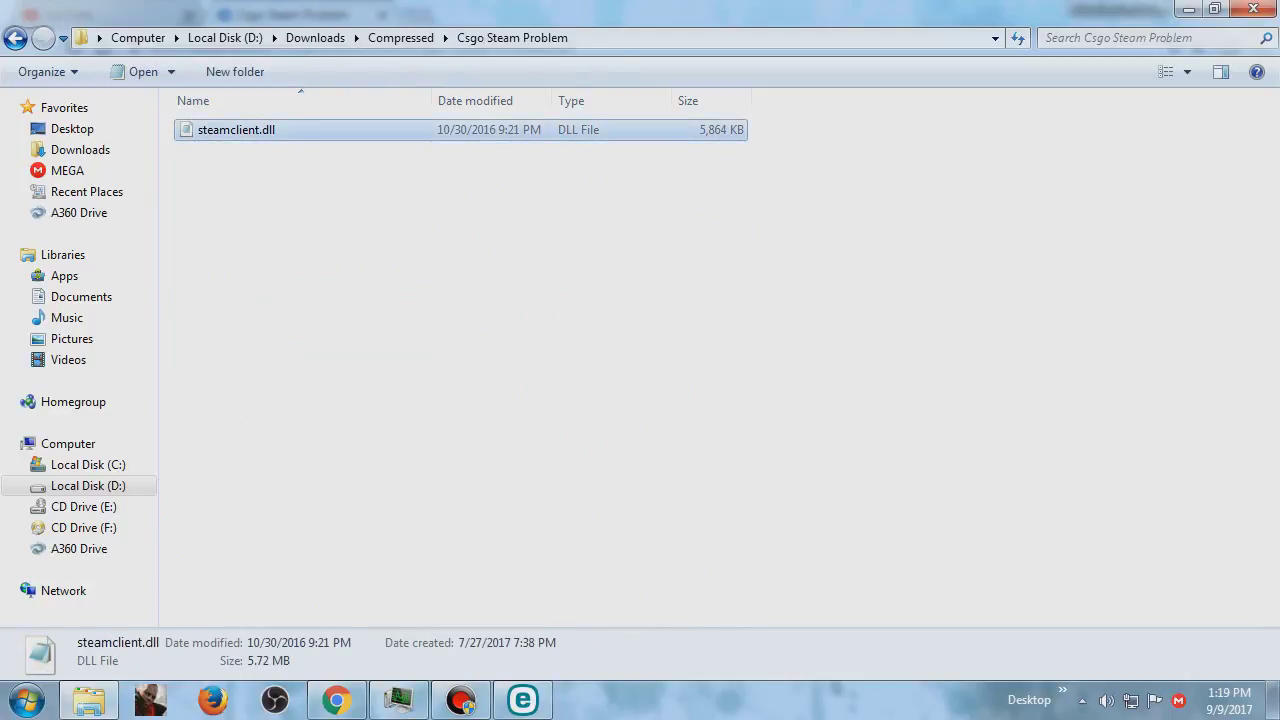
# Paste the copied steamclient.dll into the D:\CS GO (Backup)\CS GO folder
pyautogui.click(15, 38)
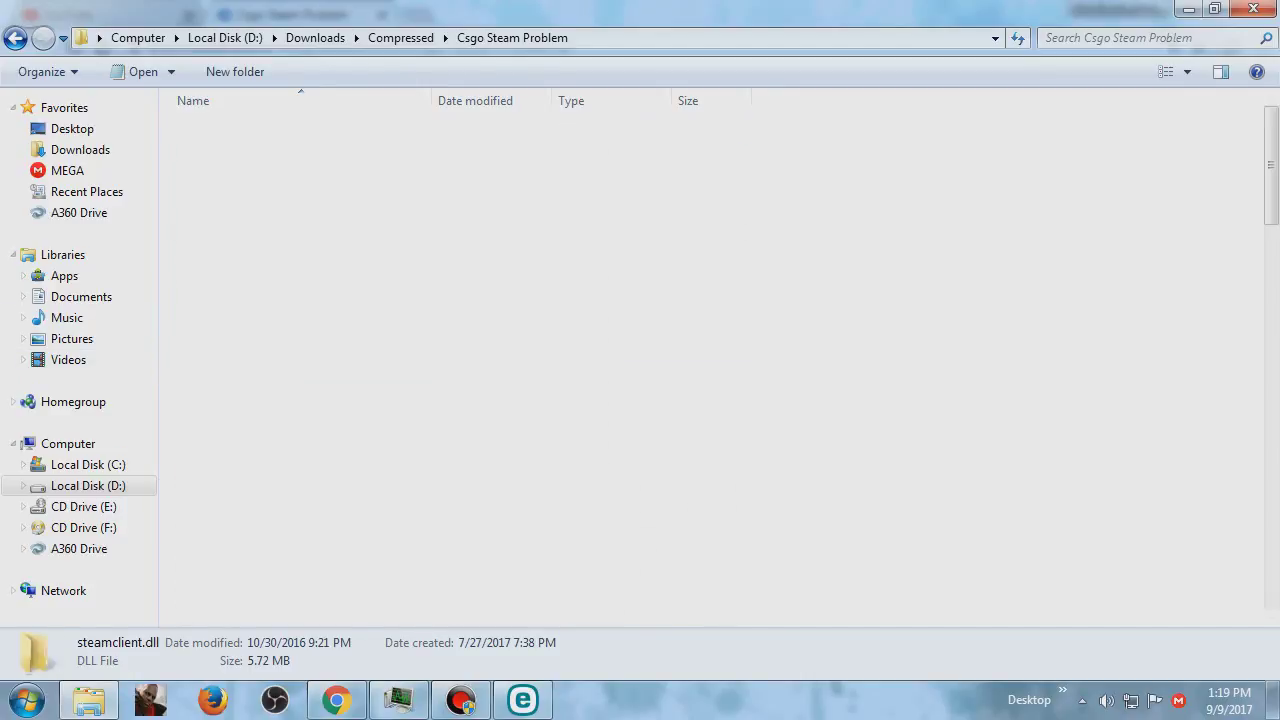
pyautogui.click(15, 38)
pyautogui.click(15, 38)
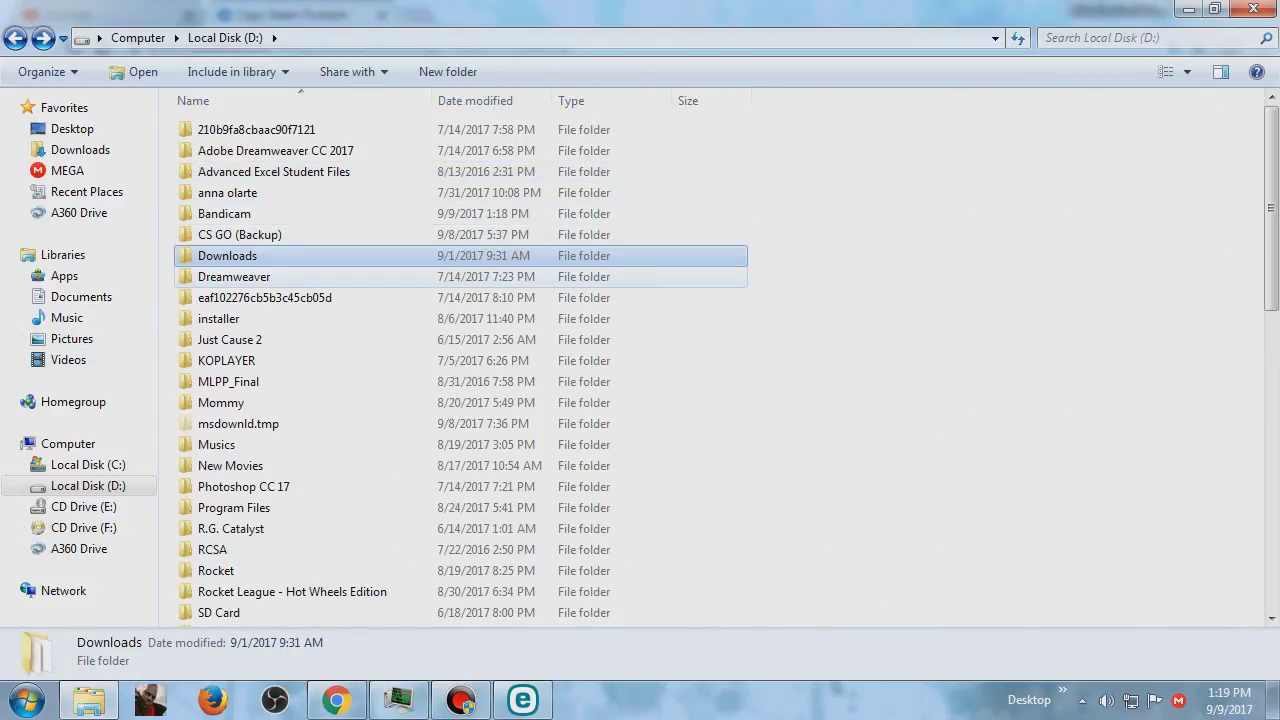
pyautogui.doubleClick(300, 235)
pyautogui.doubleClick(300, 131)
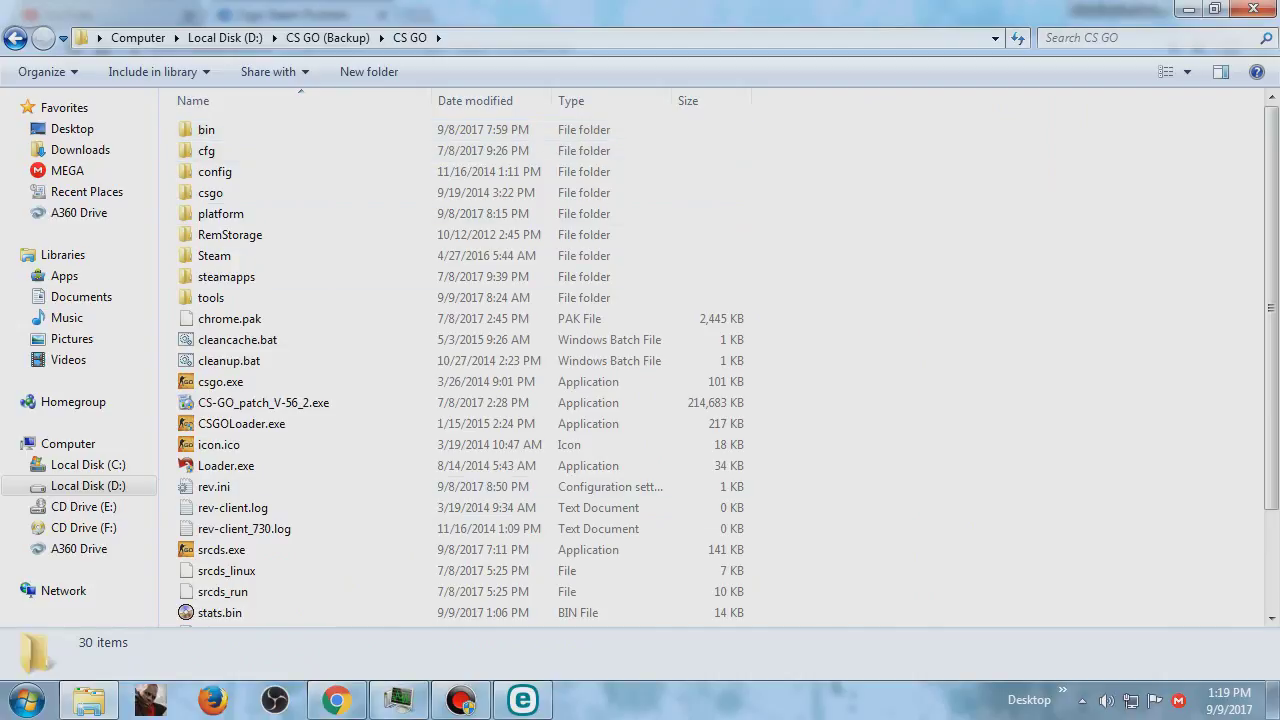
pyautogui.scroll(-2, 700, 400)
pyautogui.hotkey('ctrl', 'v')
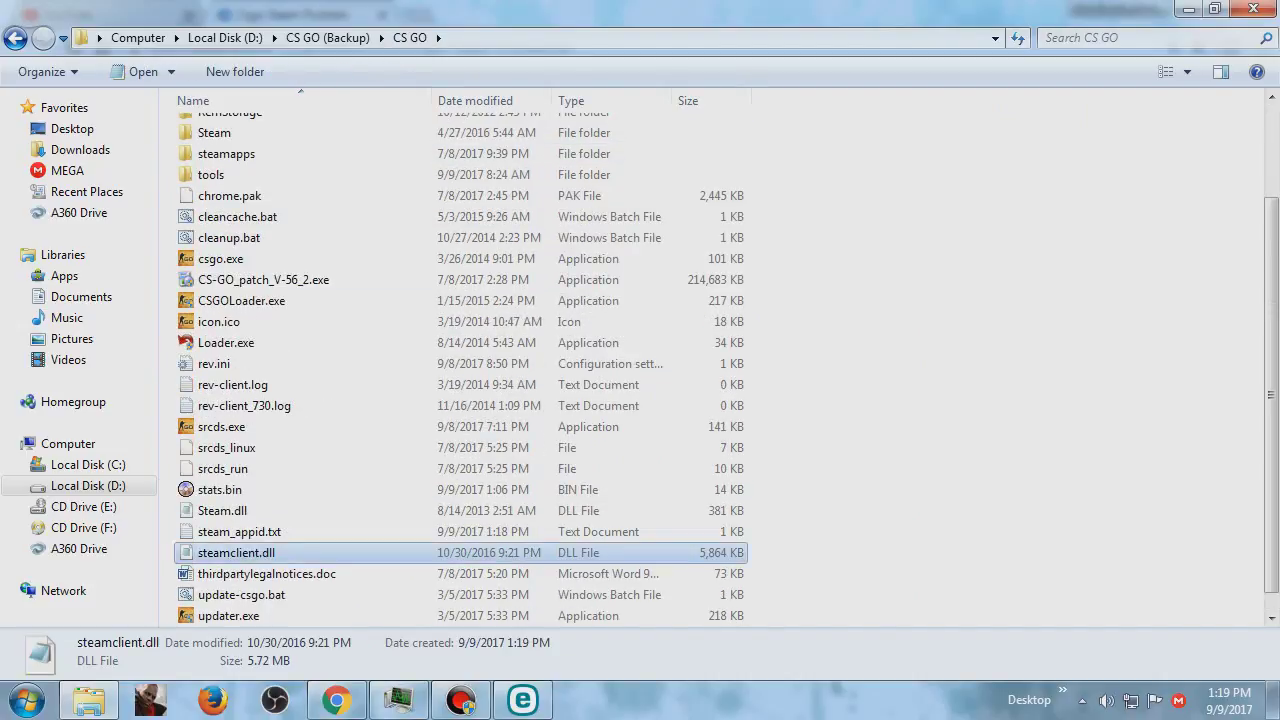
pyautogui.click(950, 420)
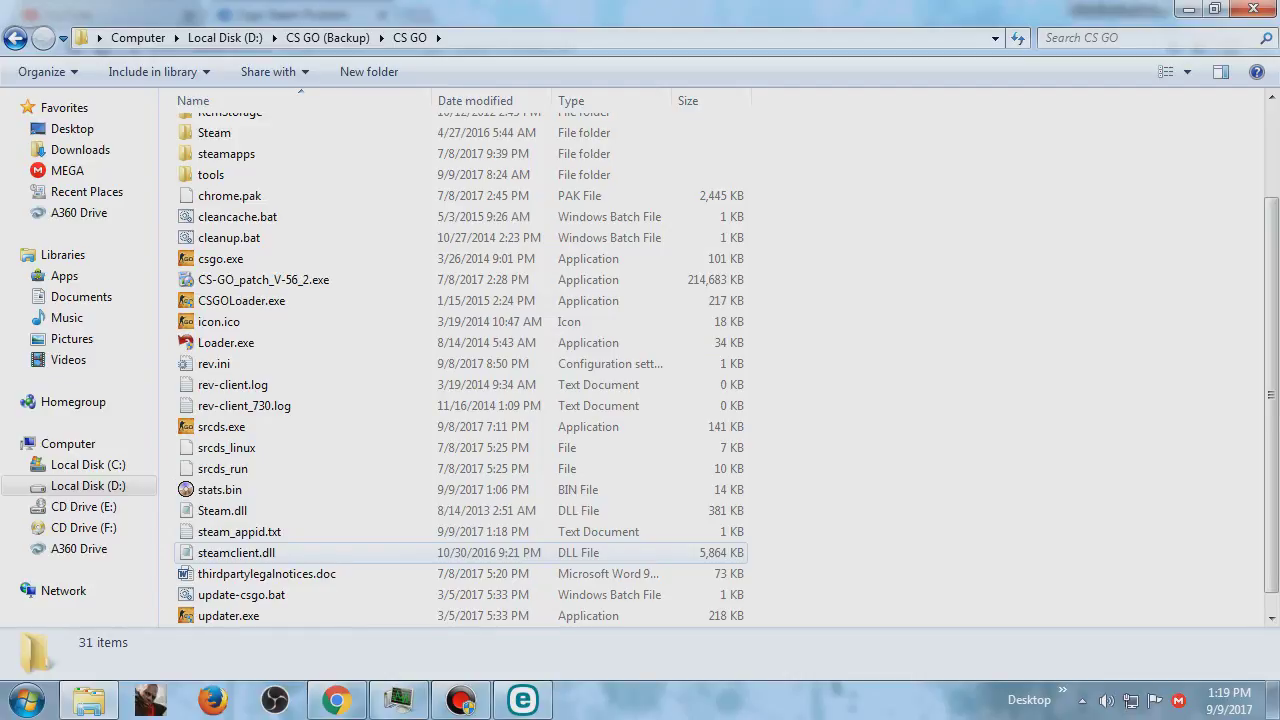
pyautogui.scroll(-1, 405, 552)
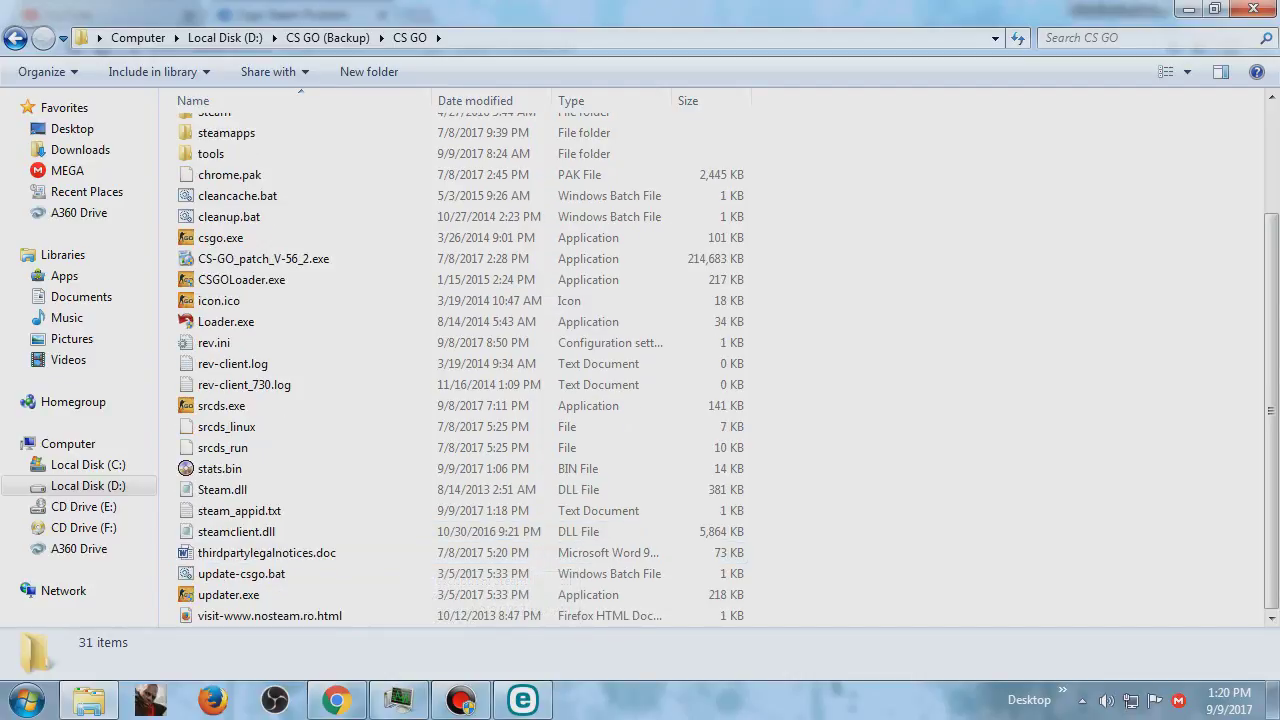
# In ESET NOD32 Antivirus, review the real-time protection exclusions for the D:\CS GO (Backup)\CS GO entry and accept the list
pyautogui.click(523, 700)
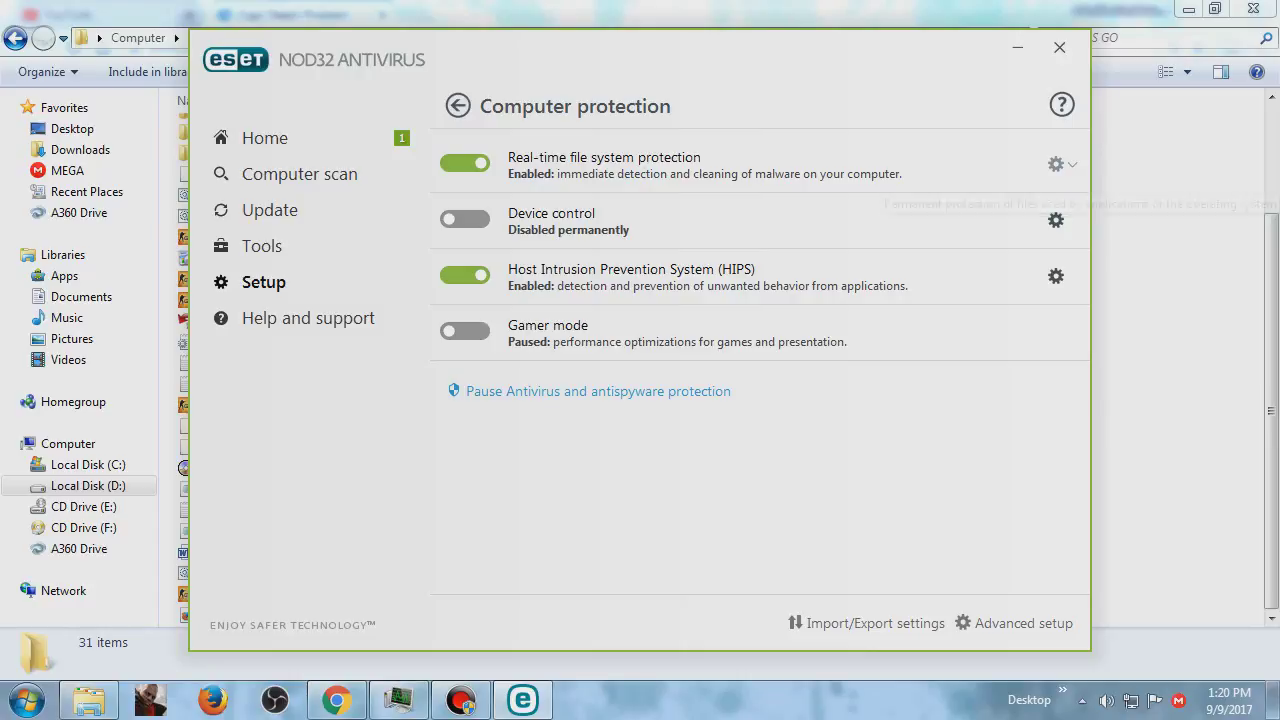
pyautogui.click(1060, 164)
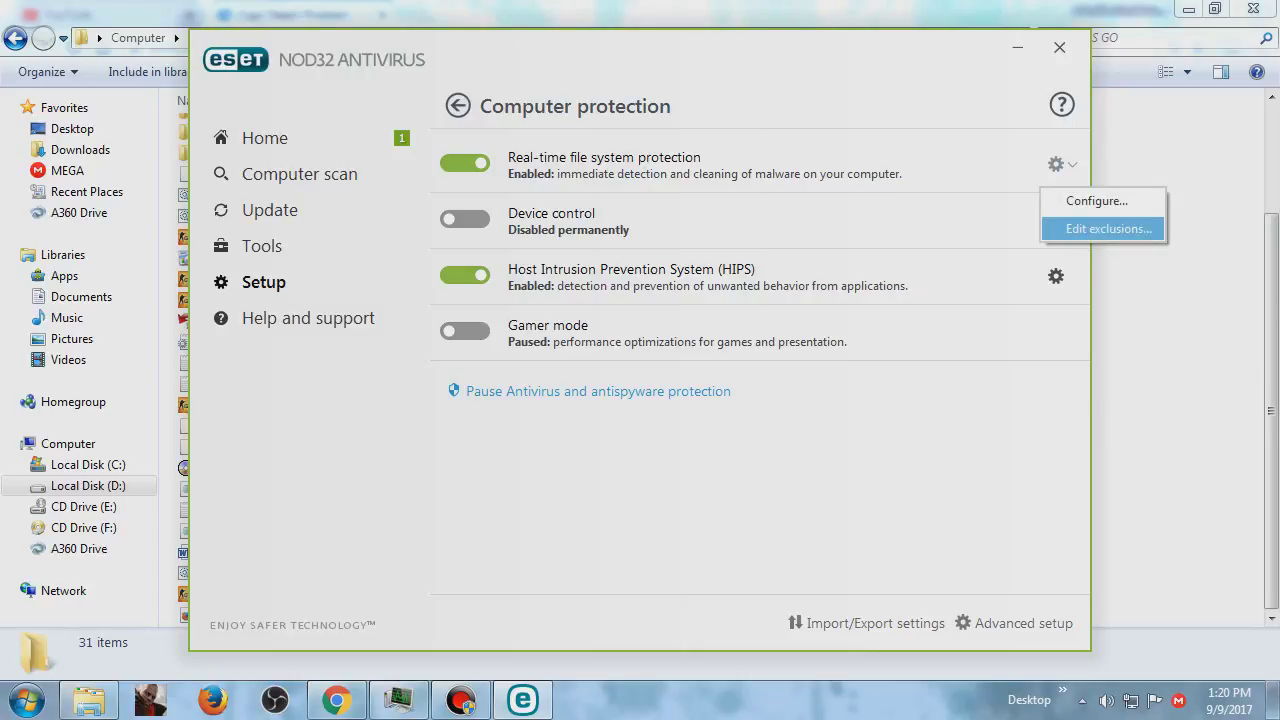
pyautogui.click(1108, 229)
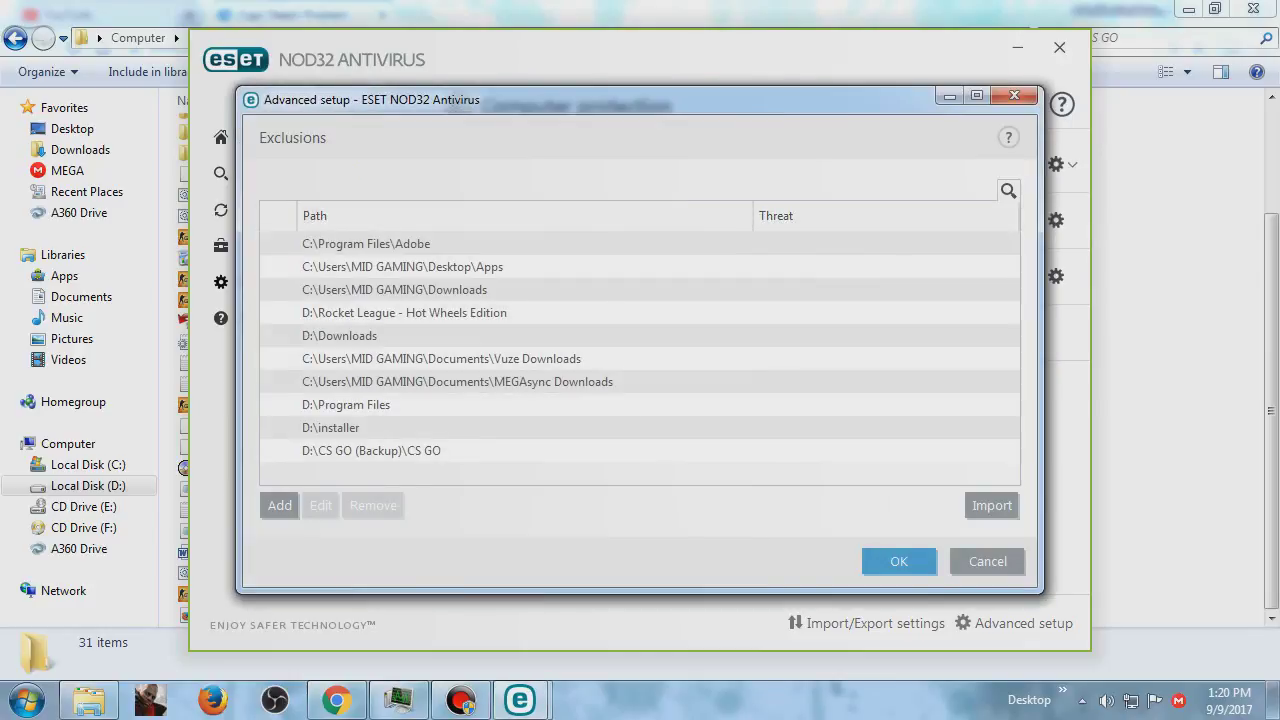
pyautogui.moveTo(640, 99); pyautogui.dragTo(659, 59)
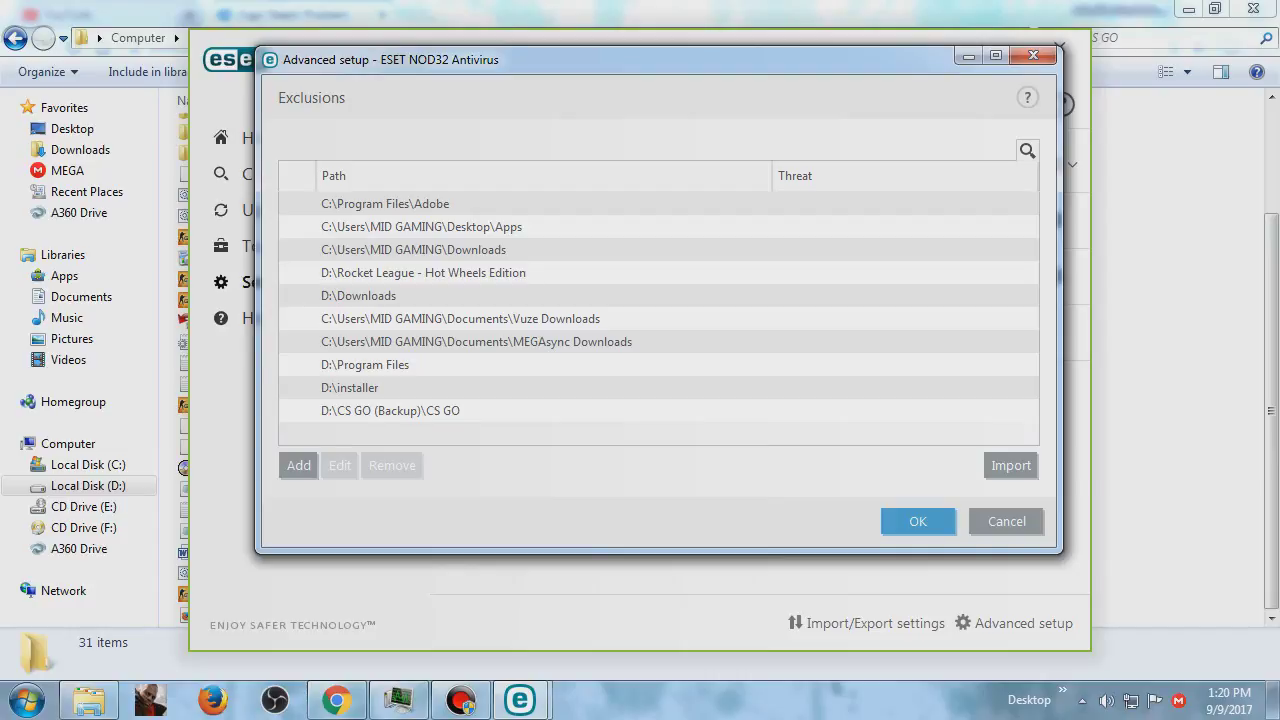
pyautogui.click(391, 411)
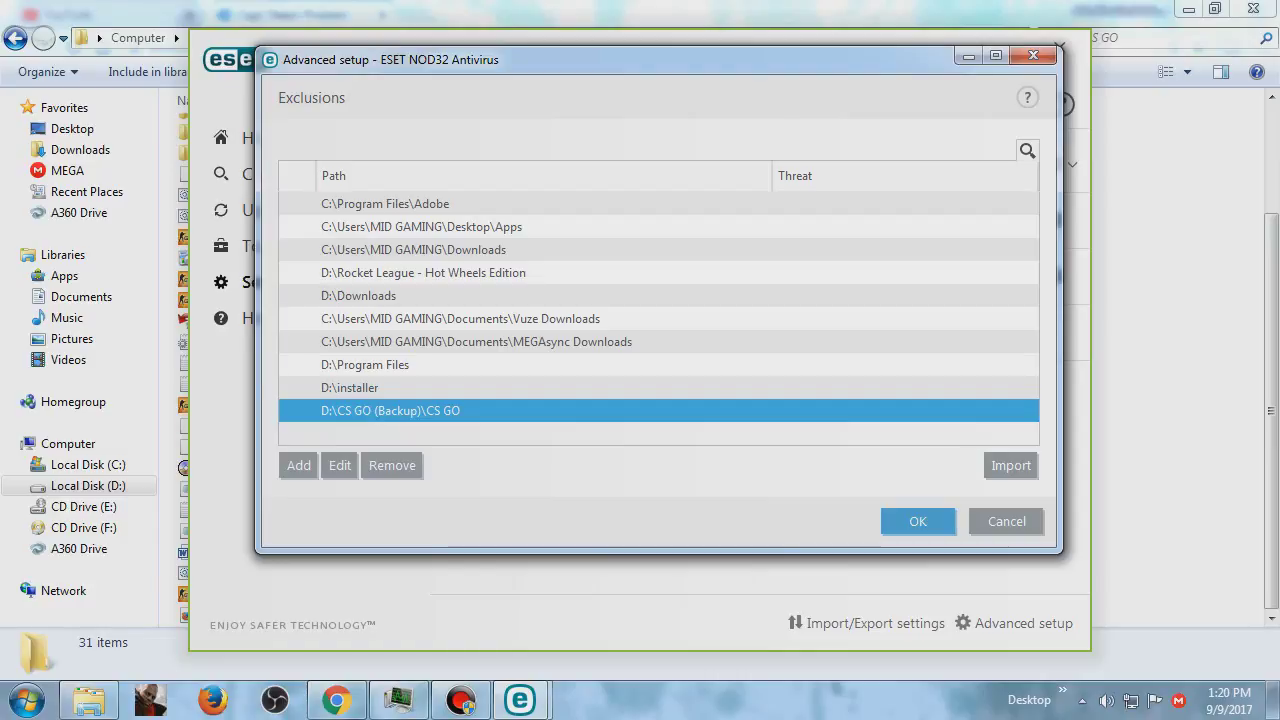
pyautogui.click(918, 521)
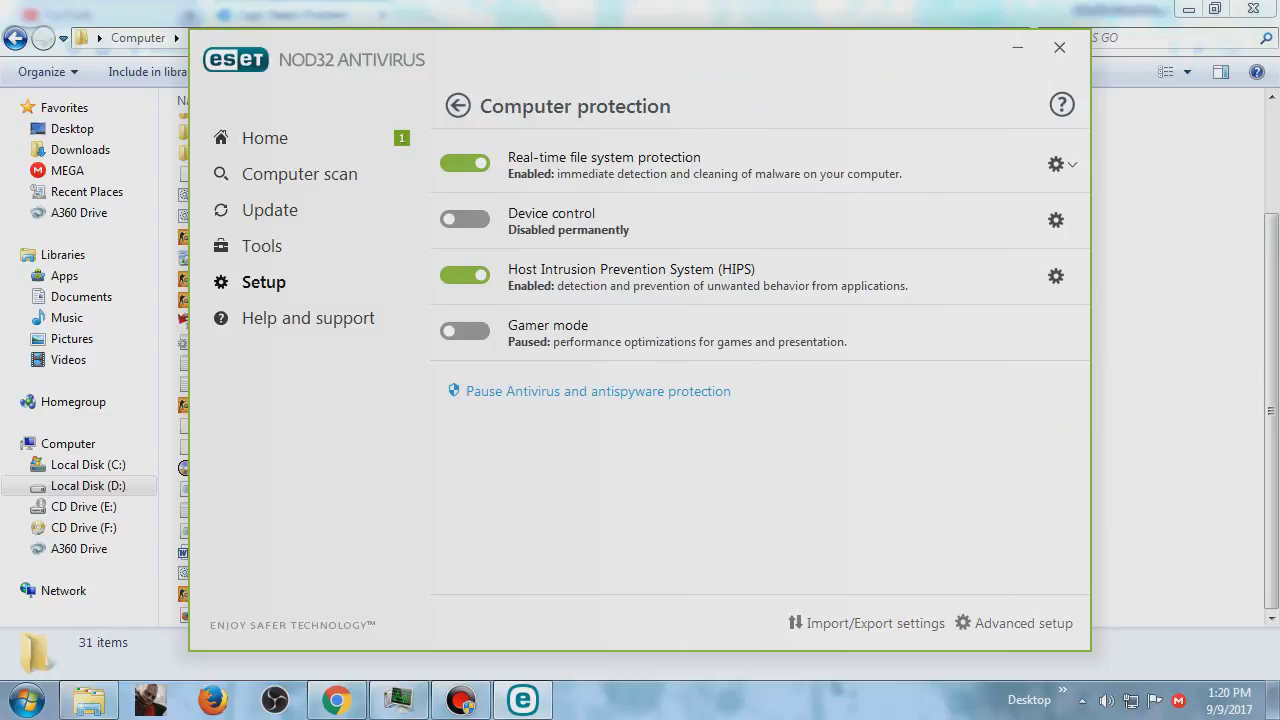
# Pause ESET's real-time file system protection until reboot and minimize the antivirus window
pyautogui.click(465, 163)
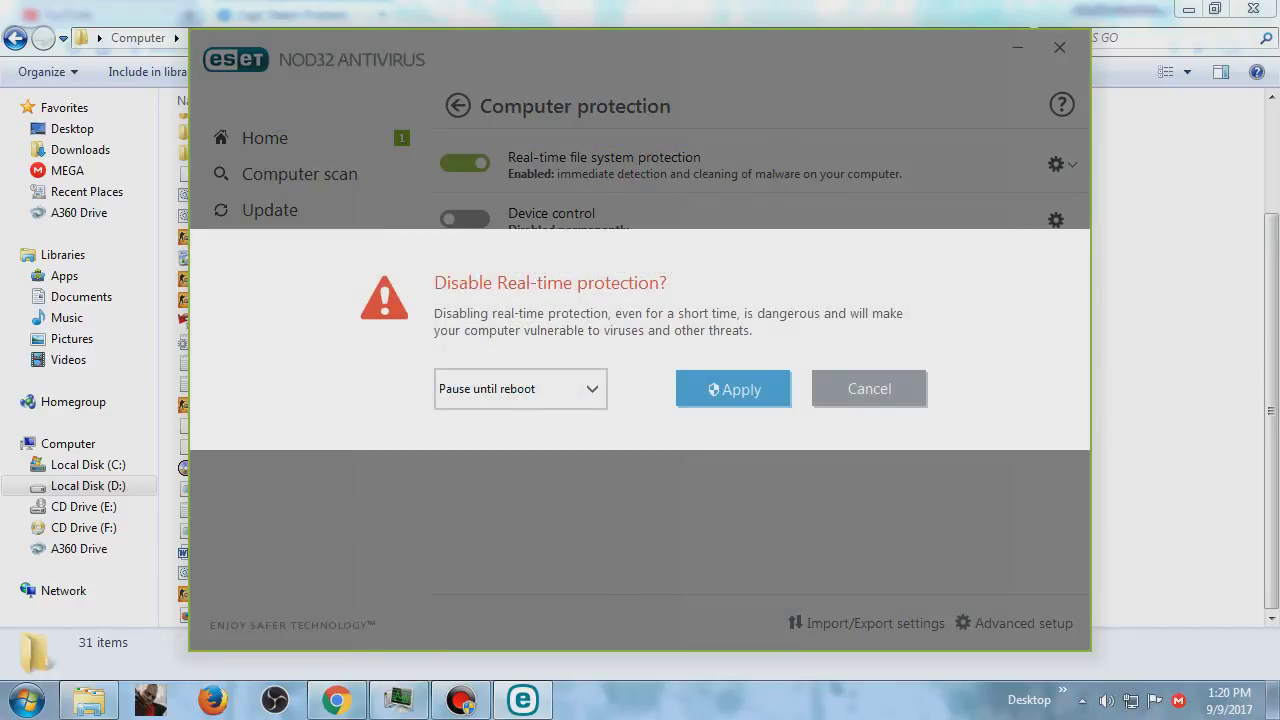
pyautogui.click(734, 388)
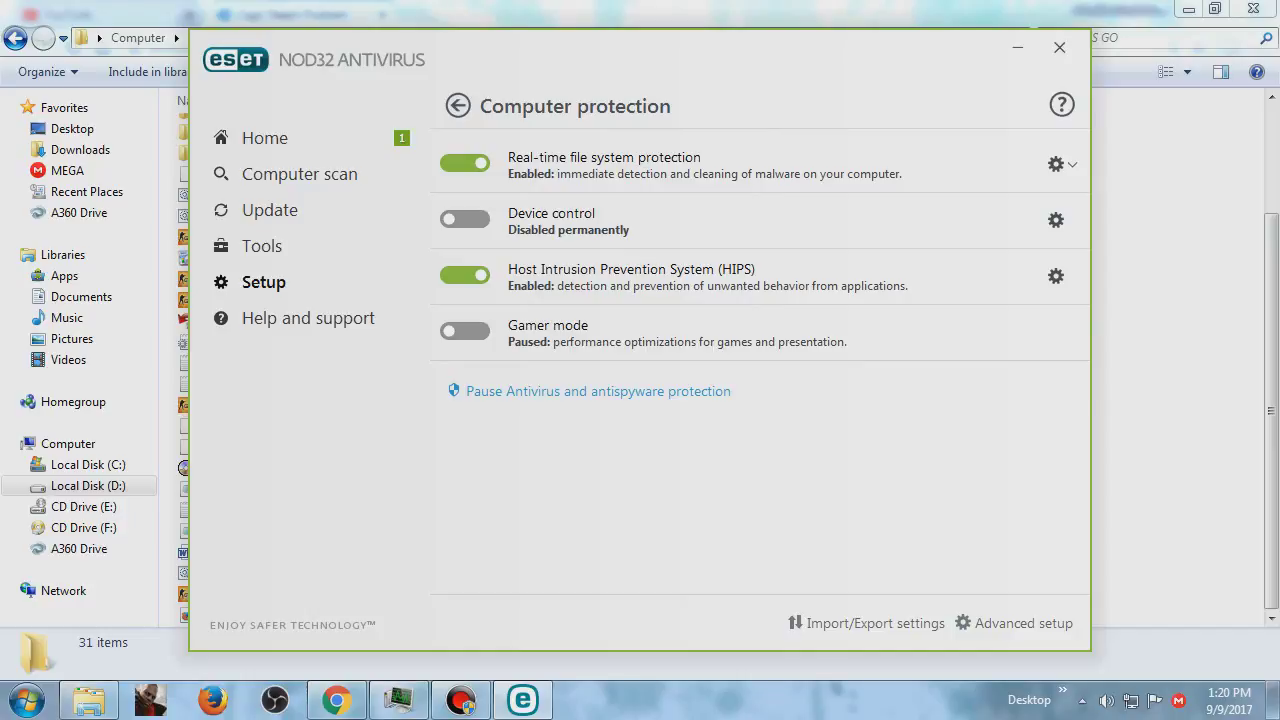
pyautogui.click(1018, 47)
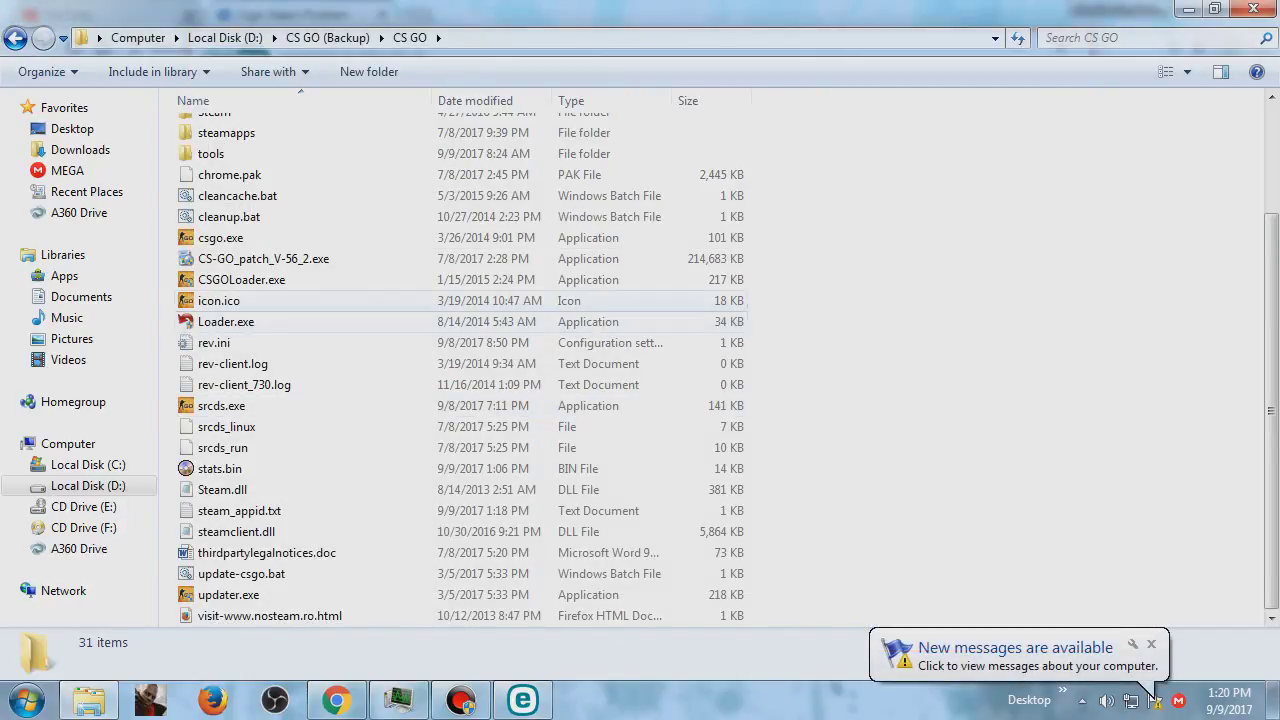
# Run CSGOLoader.exe, dismiss the system notification and check the real-time protection status in ESET NOD32 Antivirus
pyautogui.doubleClick(242, 280)
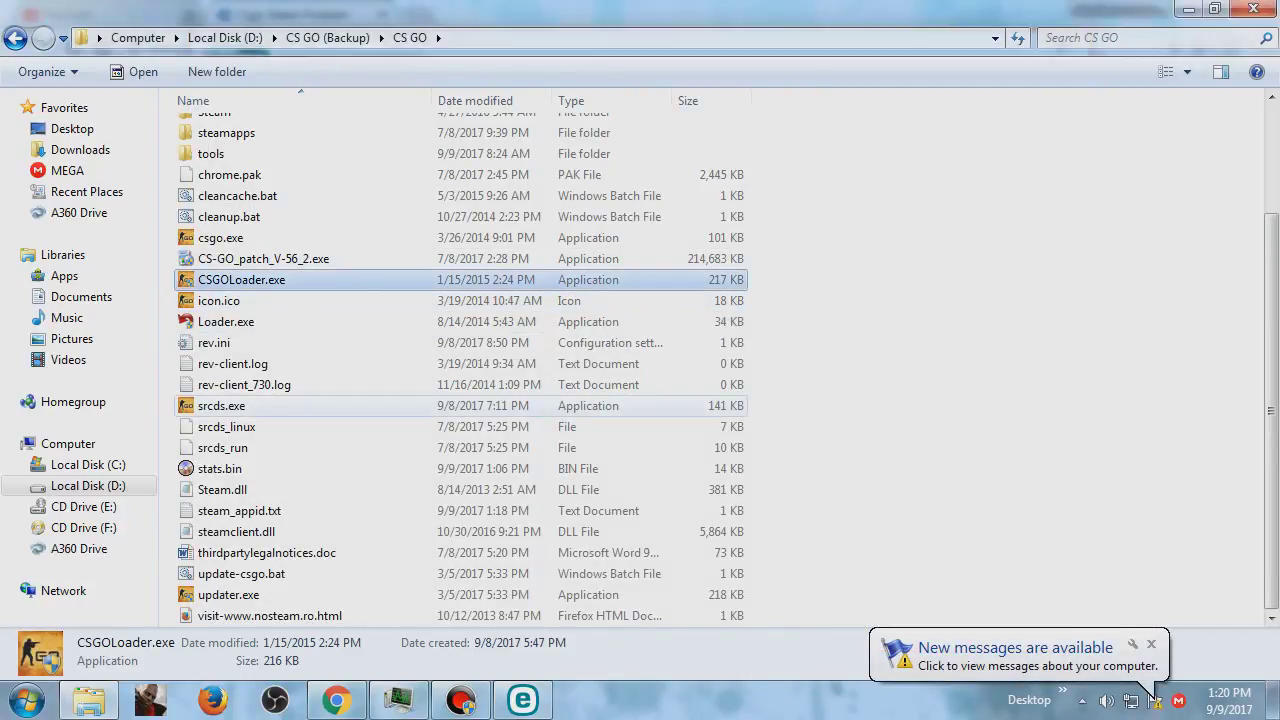
pyautogui.click(1151, 644)
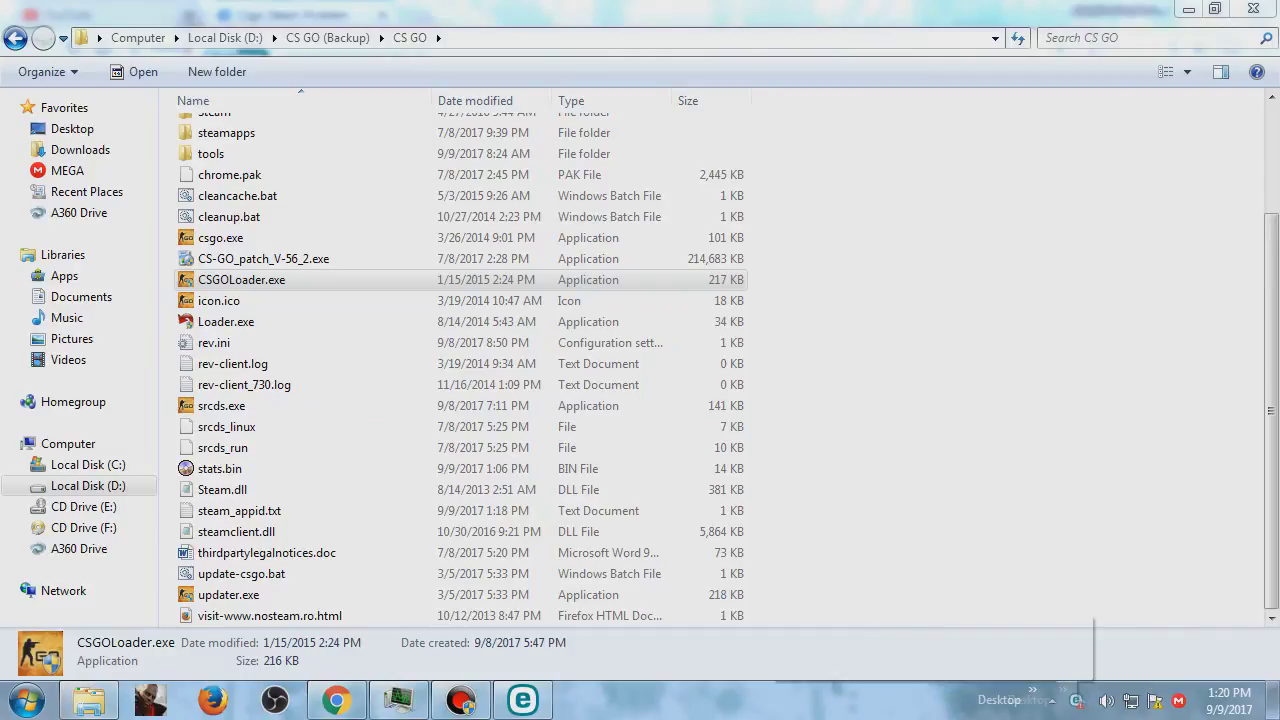
pyautogui.click(522, 700)
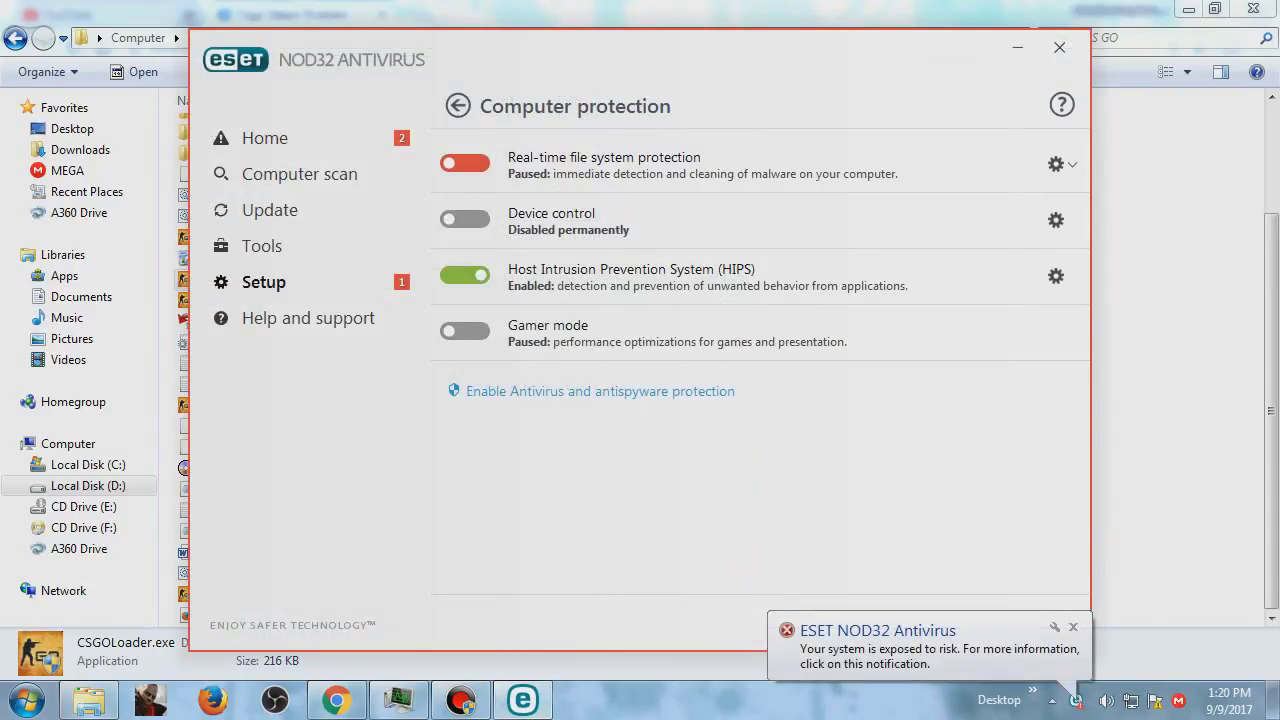
pyautogui.click(1018, 47)
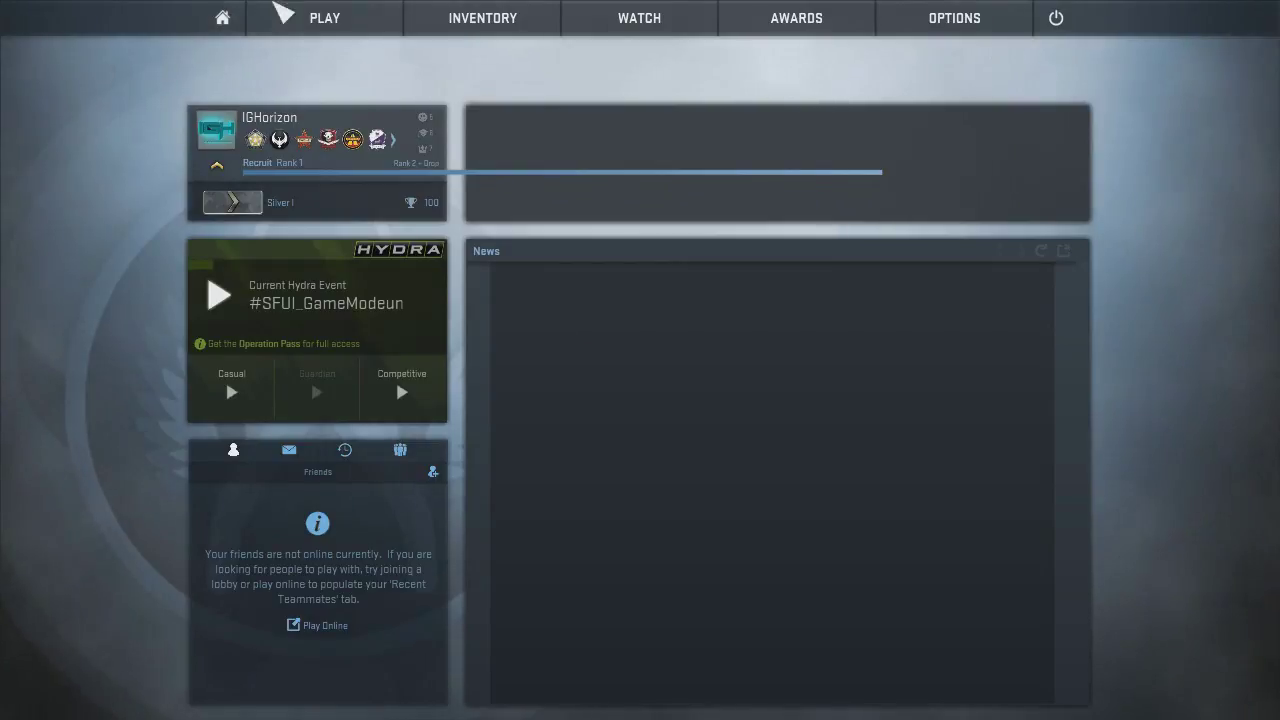
# Exit the game from its main menu, confirm the exit and switch back to the CS GO folder in Windows Explorer
pyautogui.moveTo(294, 6)
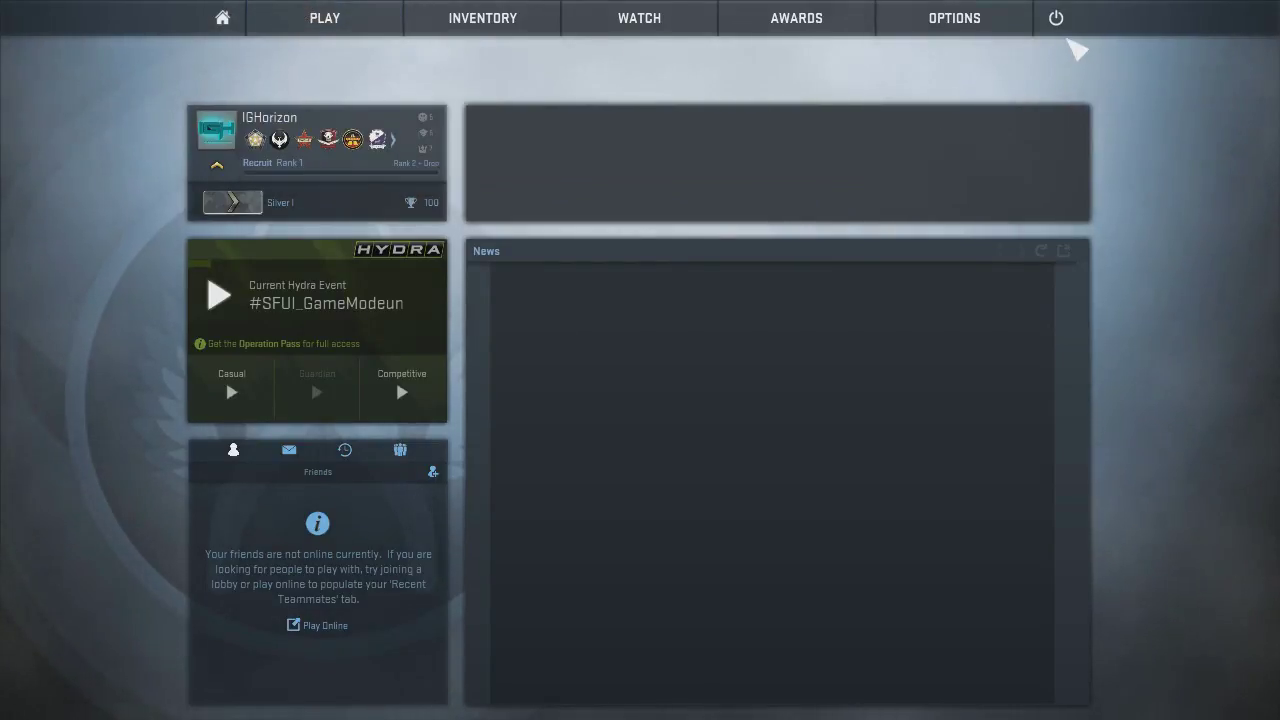
pyautogui.click(1055, 20)
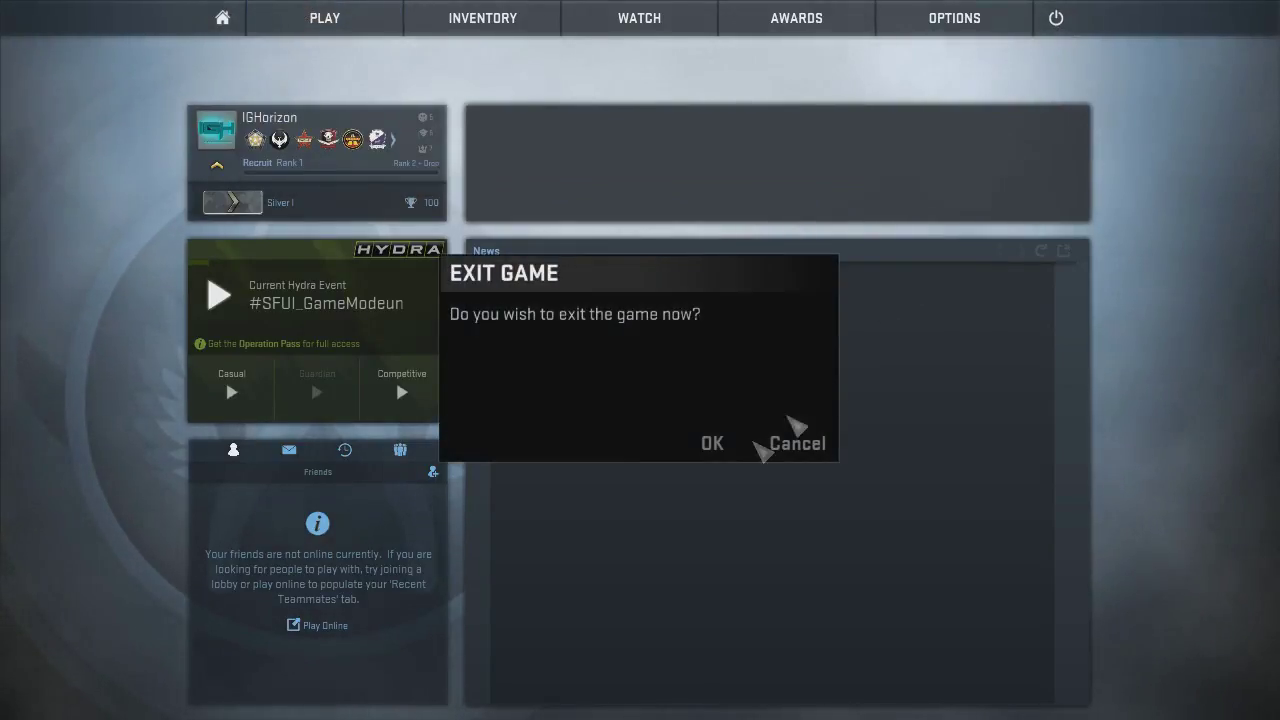
pyautogui.click(713, 449)
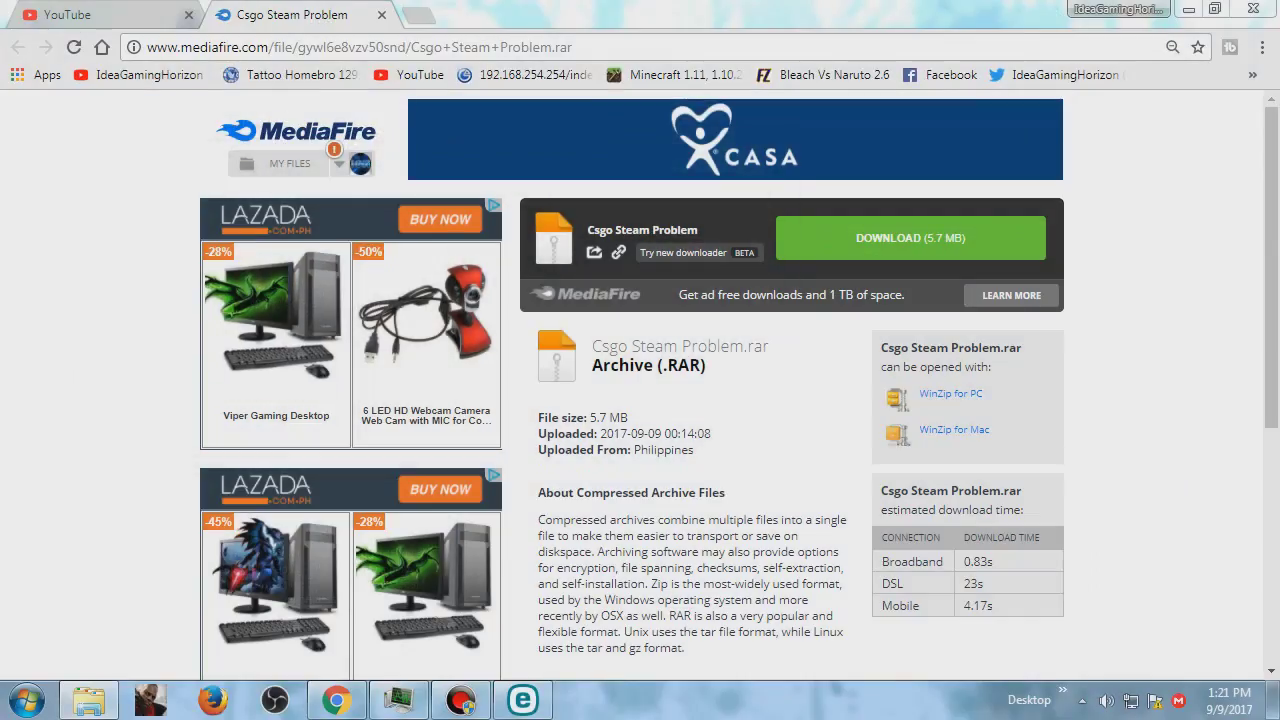
pyautogui.click(89, 700)
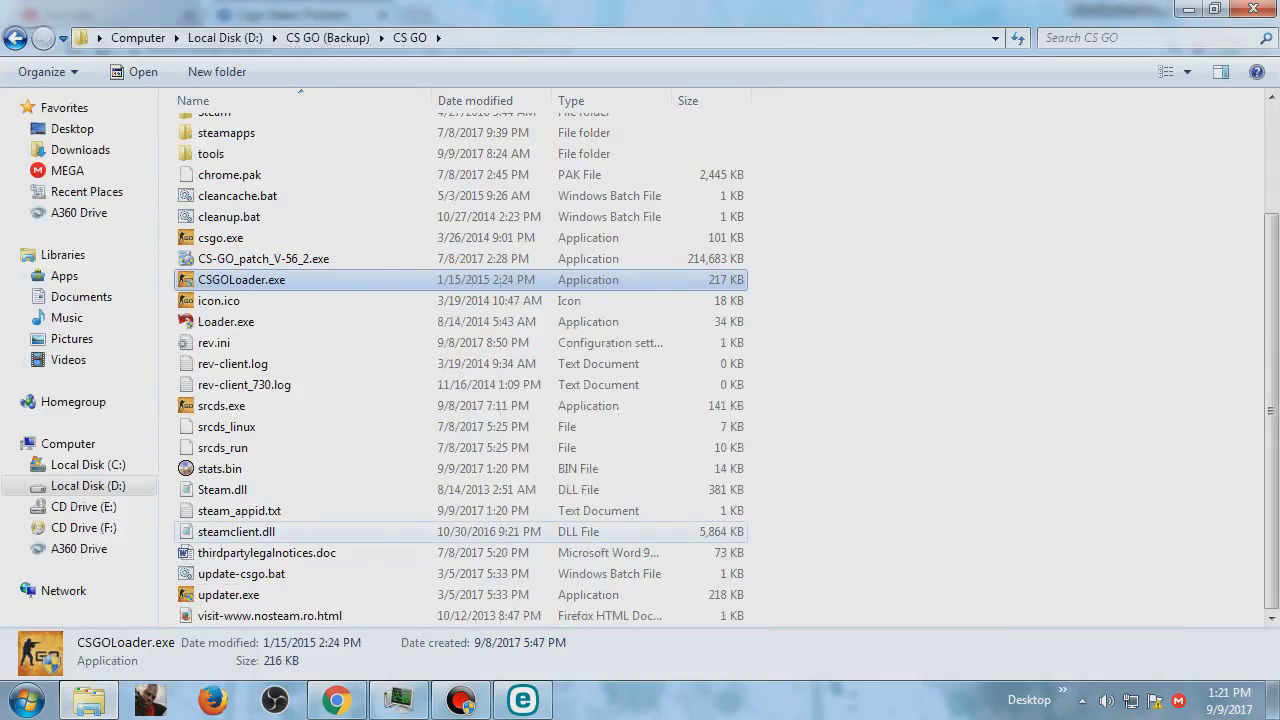